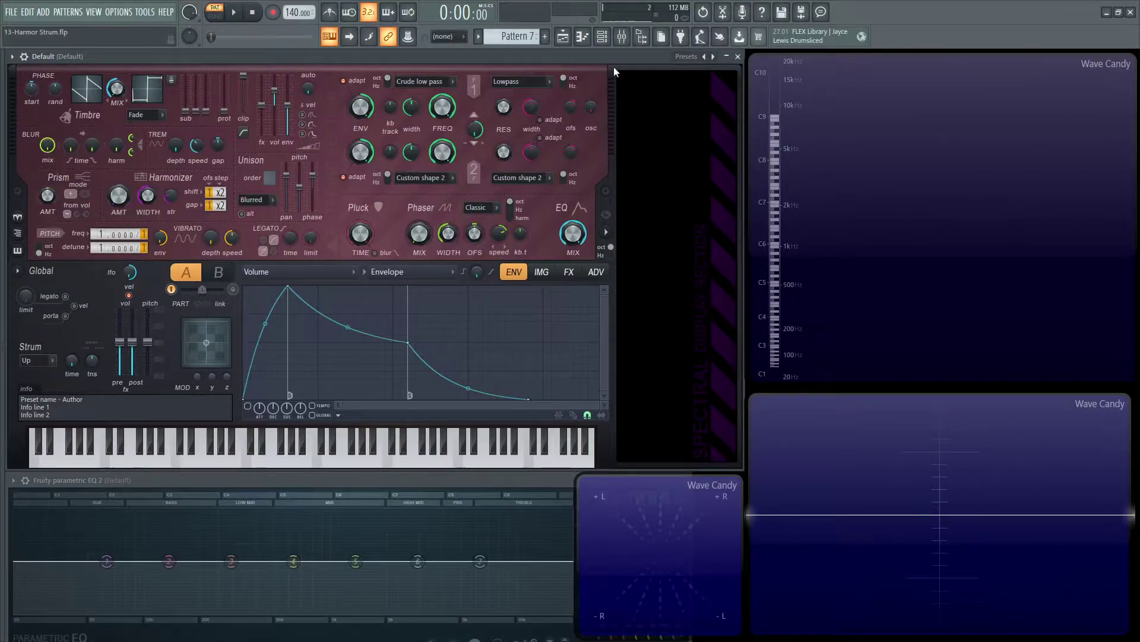
# - Preview the four chords in the piano roll by scrubbing through them, then rewind to bar 1
pyautogui.press('F7')
pyautogui.moveTo(586, 155); pyautogui.dragTo(553, 104)
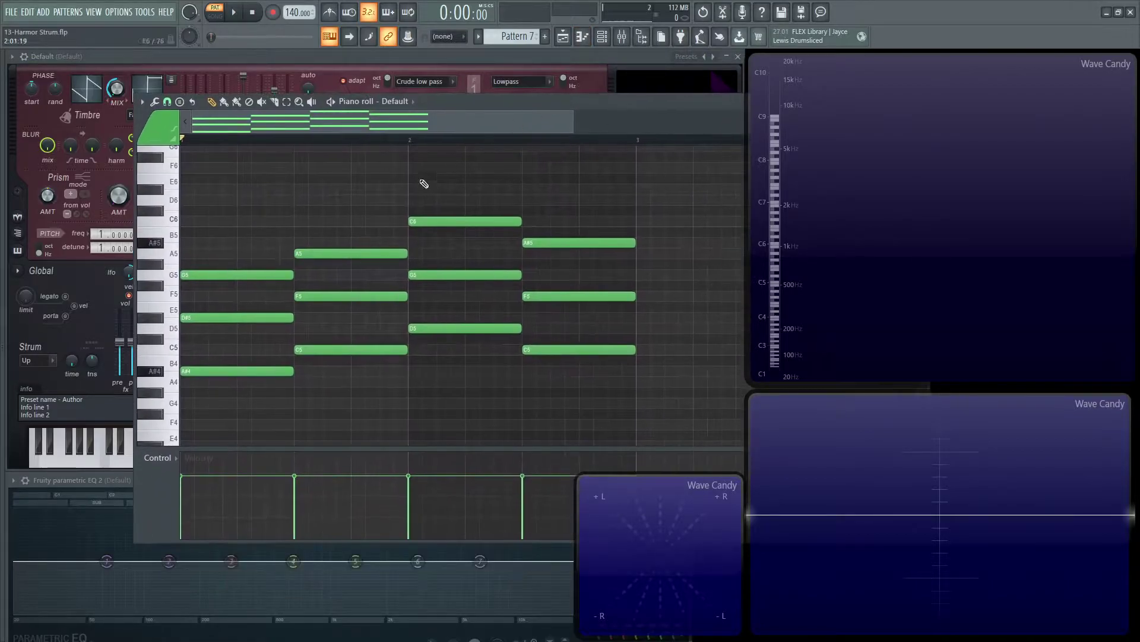
pyautogui.press('y')
pyautogui.moveTo(242, 250)
pyautogui.mouseDown()
pyautogui.moveTo(341, 240)
pyautogui.moveTo(451, 203)
pyautogui.moveTo(563, 204)
pyautogui.moveTo(472, 200)
pyautogui.moveTo(242, 238)
pyautogui.mouseUp()
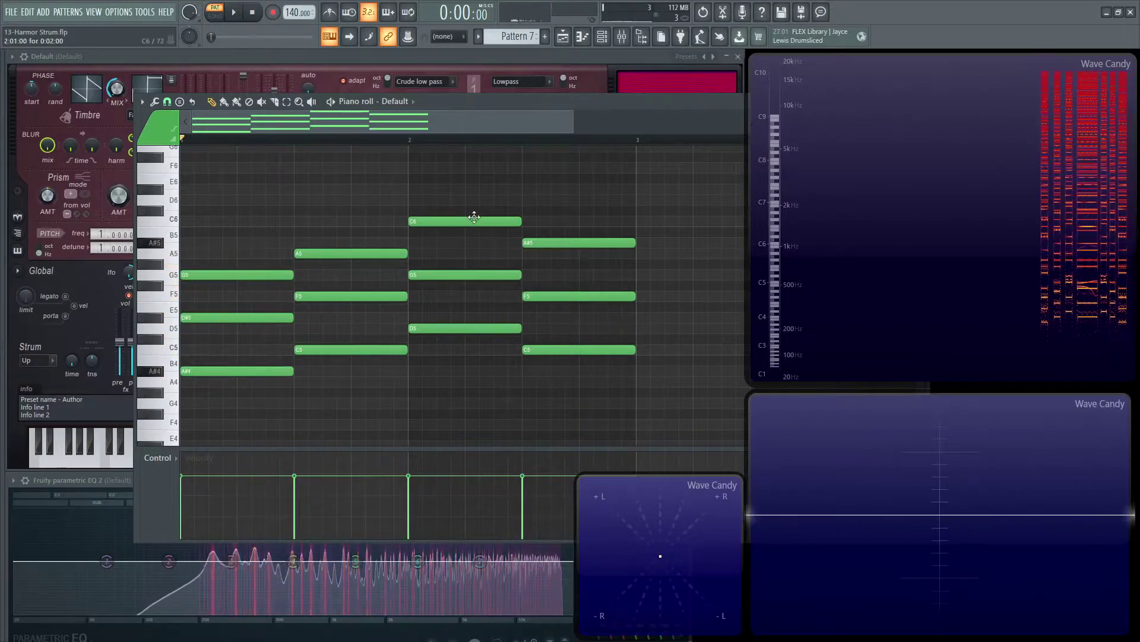
pyautogui.press('p')
pyautogui.moveTo(601, 103); pyautogui.dragTo(453, 173)
pyautogui.press('F7')
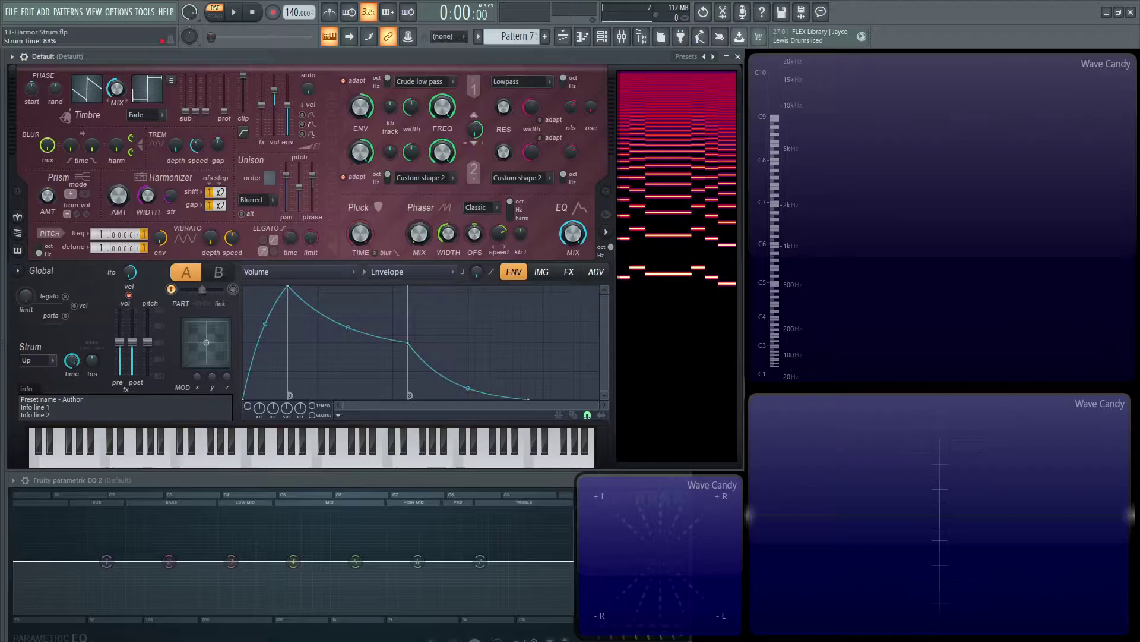
# - Play the chord progression from the piano roll three times to hear the current strum
pyautogui.press('F7')
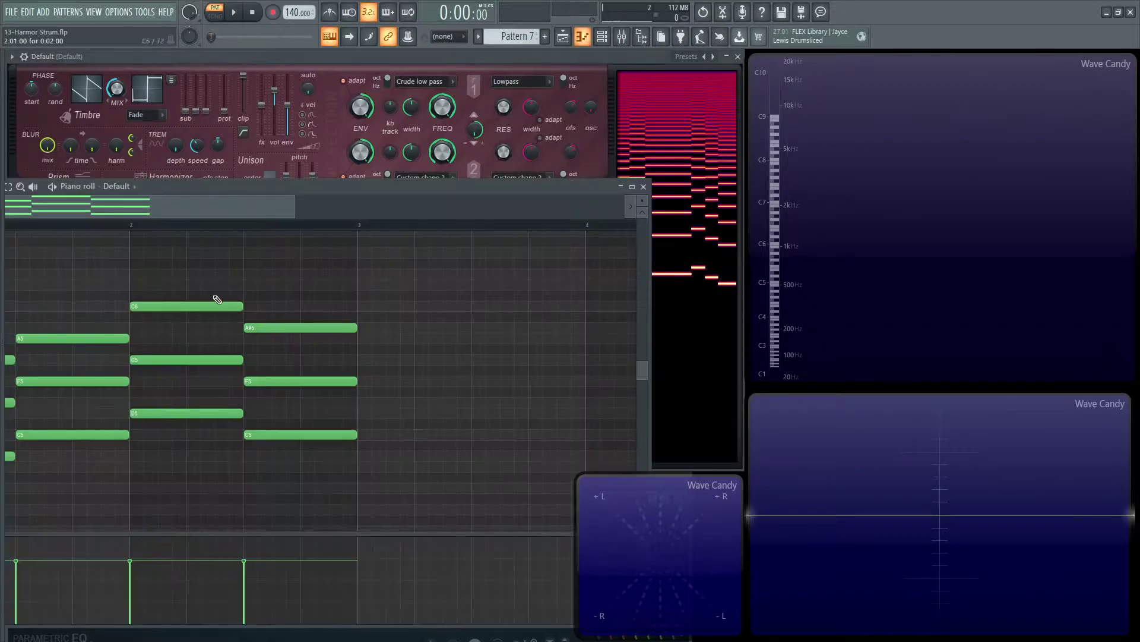
pyautogui.moveTo(332, 191); pyautogui.dragTo(493, 123)
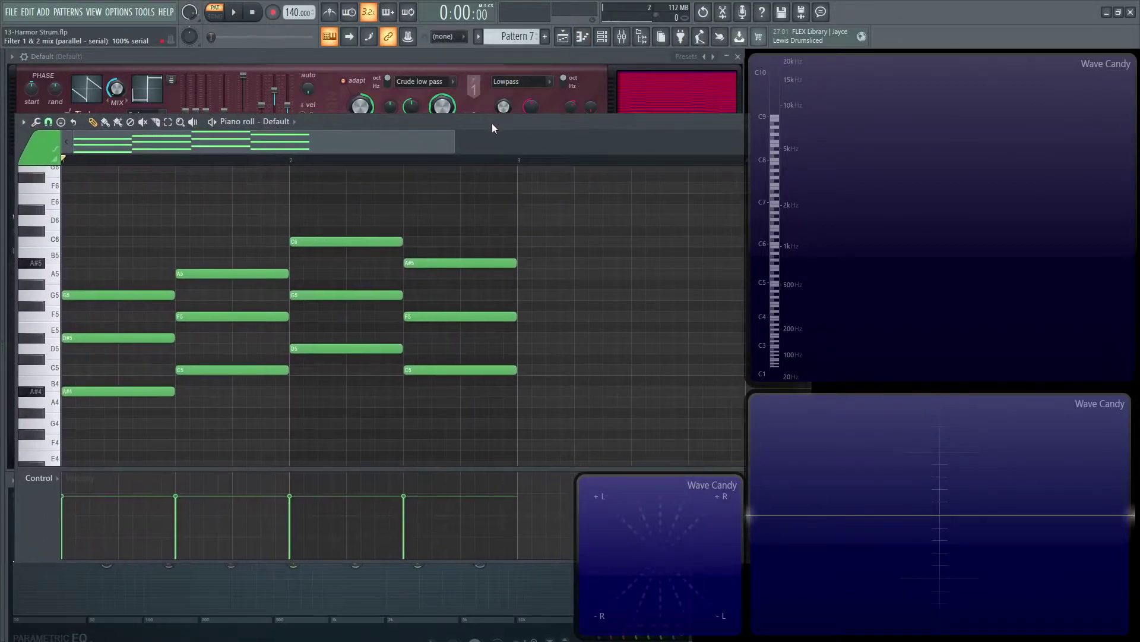
pyautogui.press('space')
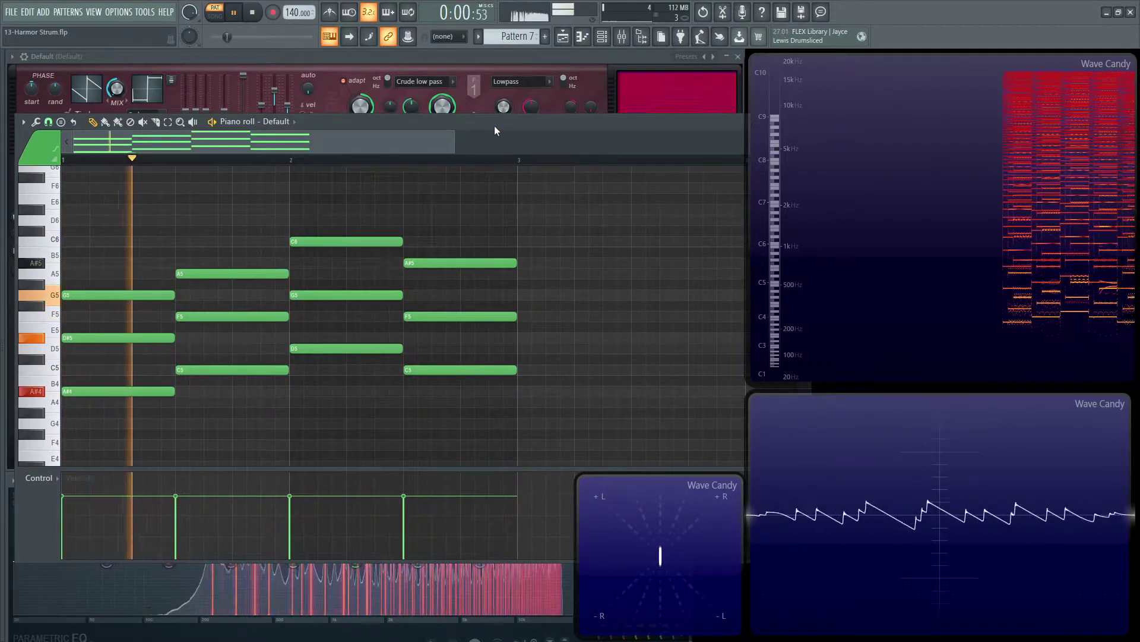
pyautogui.press('space')
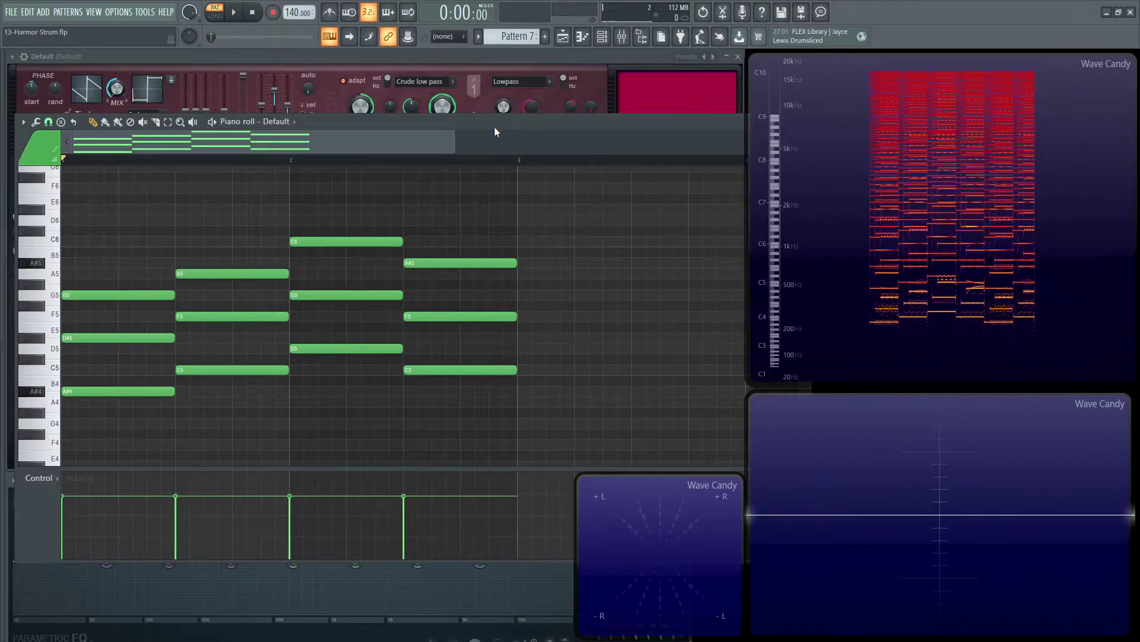
pyautogui.press('space')
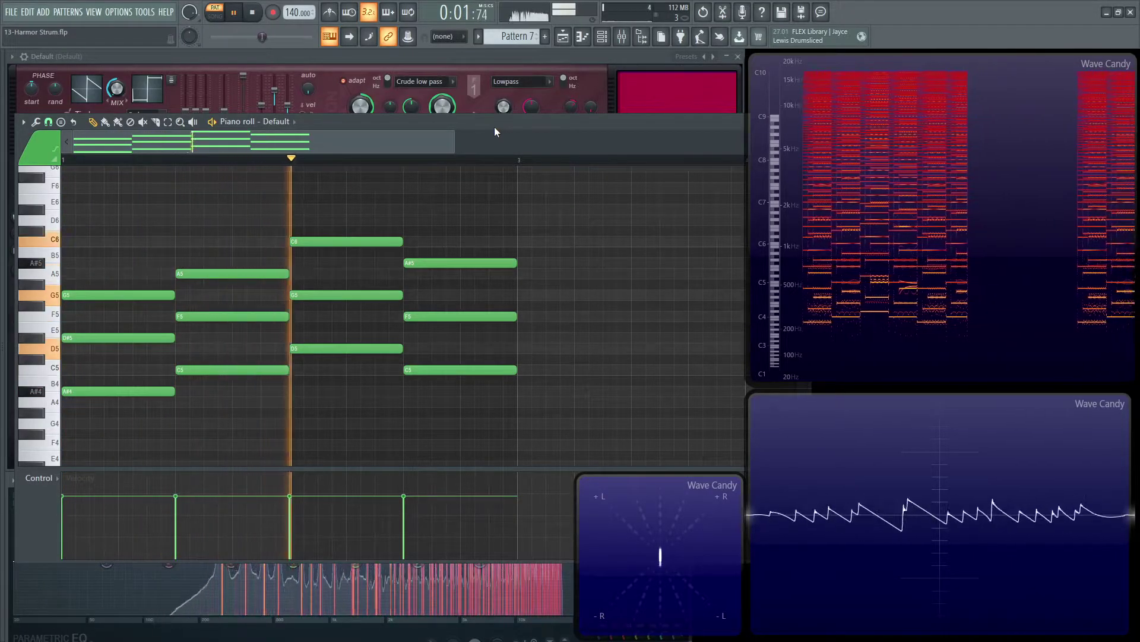
pyautogui.press('space')
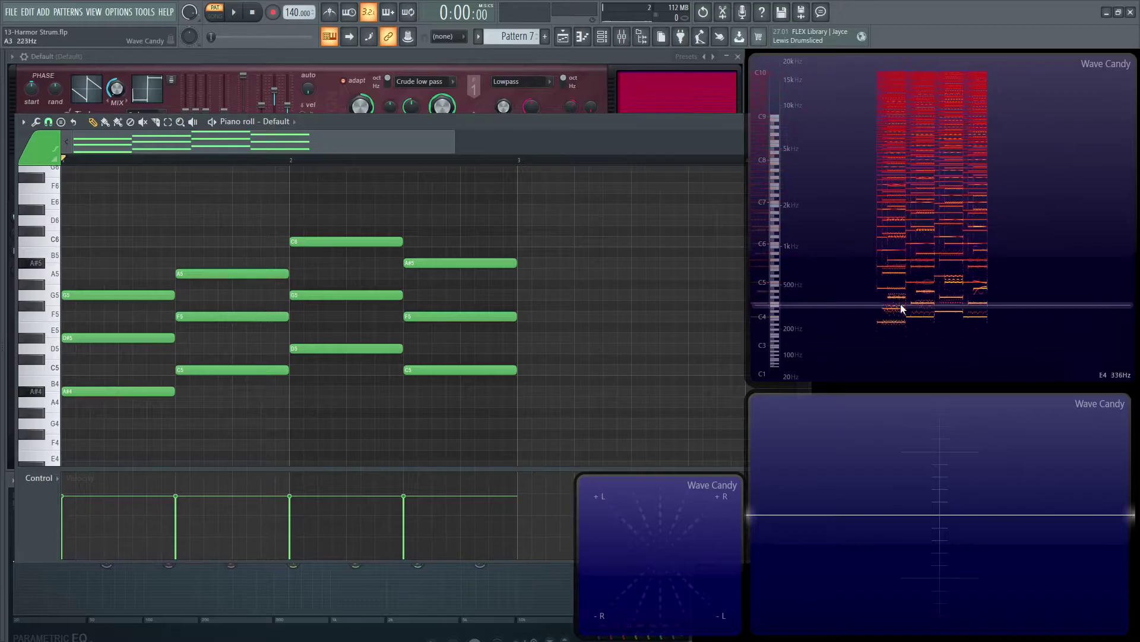
pyautogui.press('space')
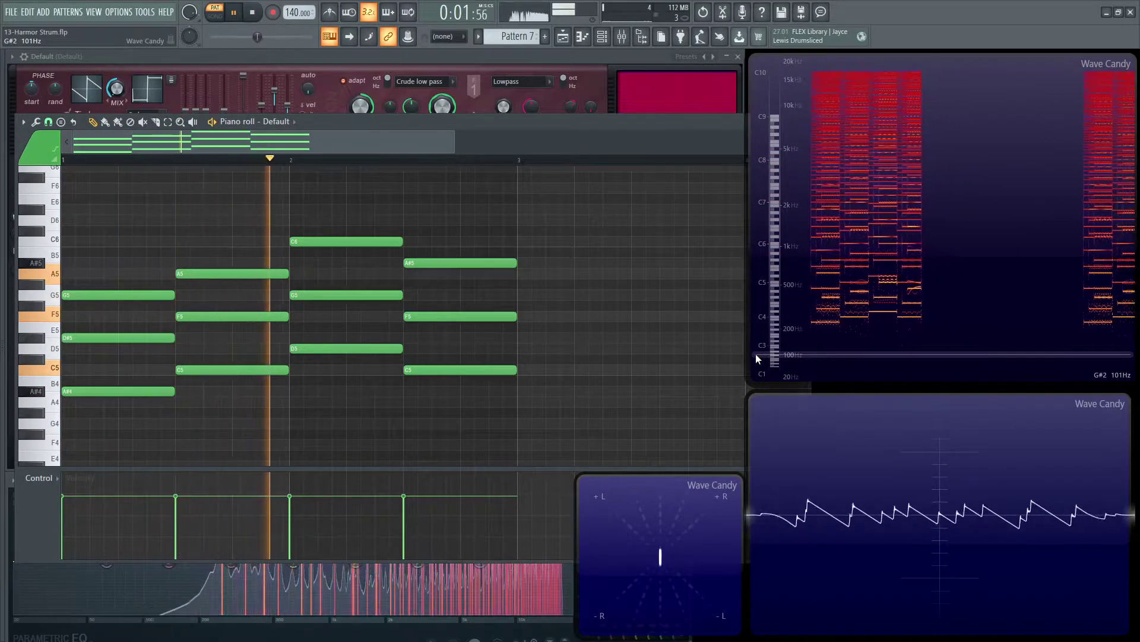
pyautogui.press('space')
pyautogui.press('F7')
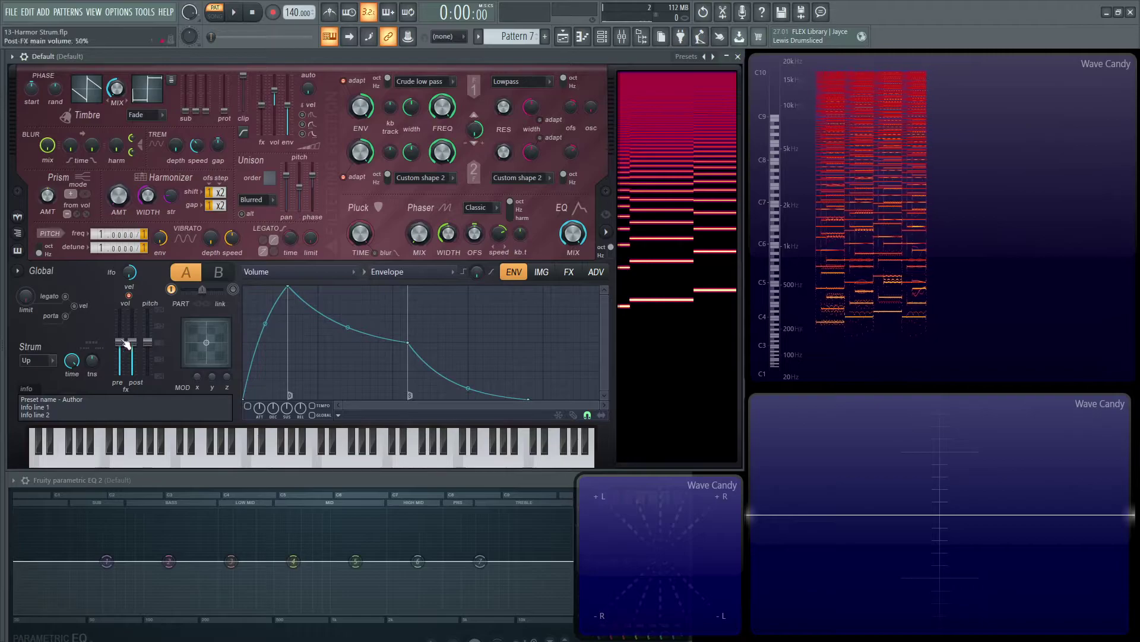
# - Try different strum tension values during playback, leaving tension at 44%
pyautogui.moveTo(92, 359); pyautogui.dragTo(92, 338)
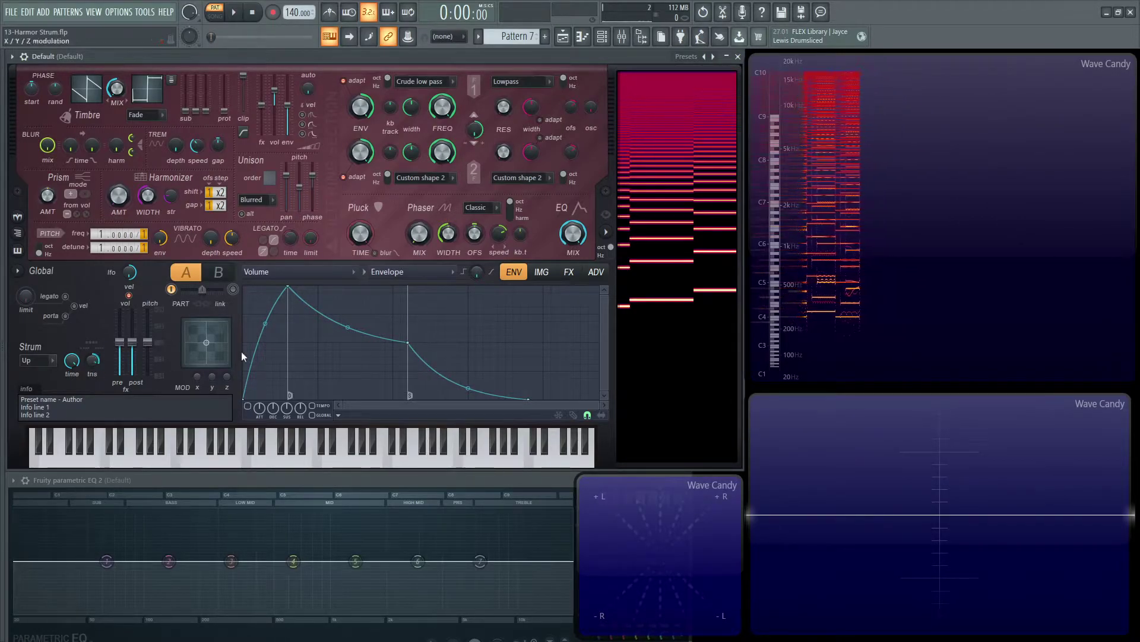
pyautogui.press('space')
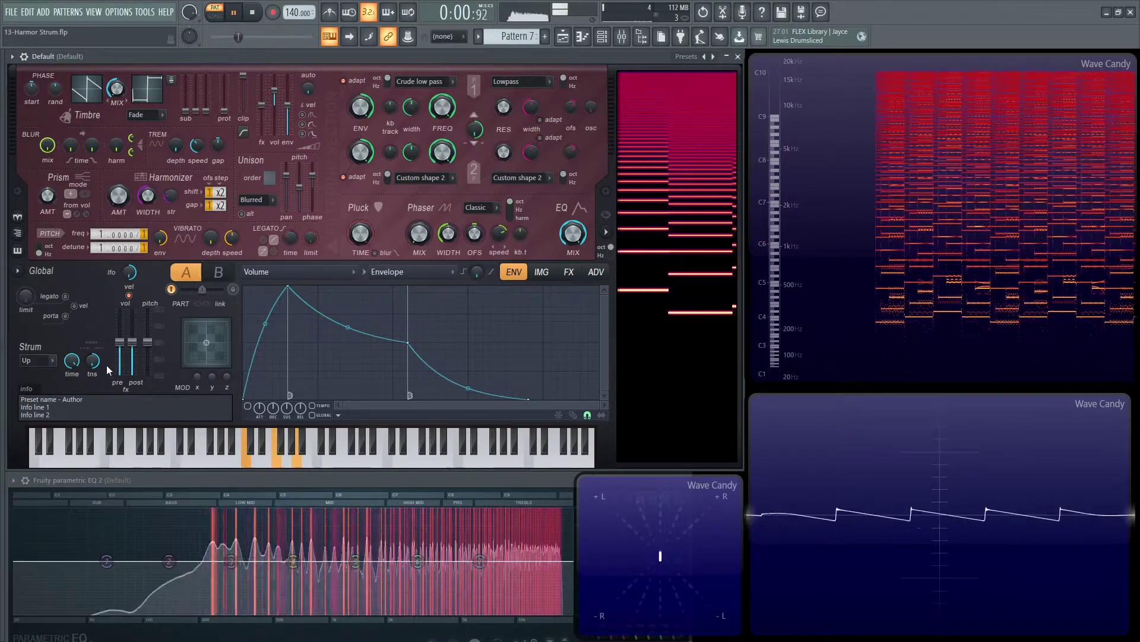
pyautogui.press('space')
pyautogui.press('space')
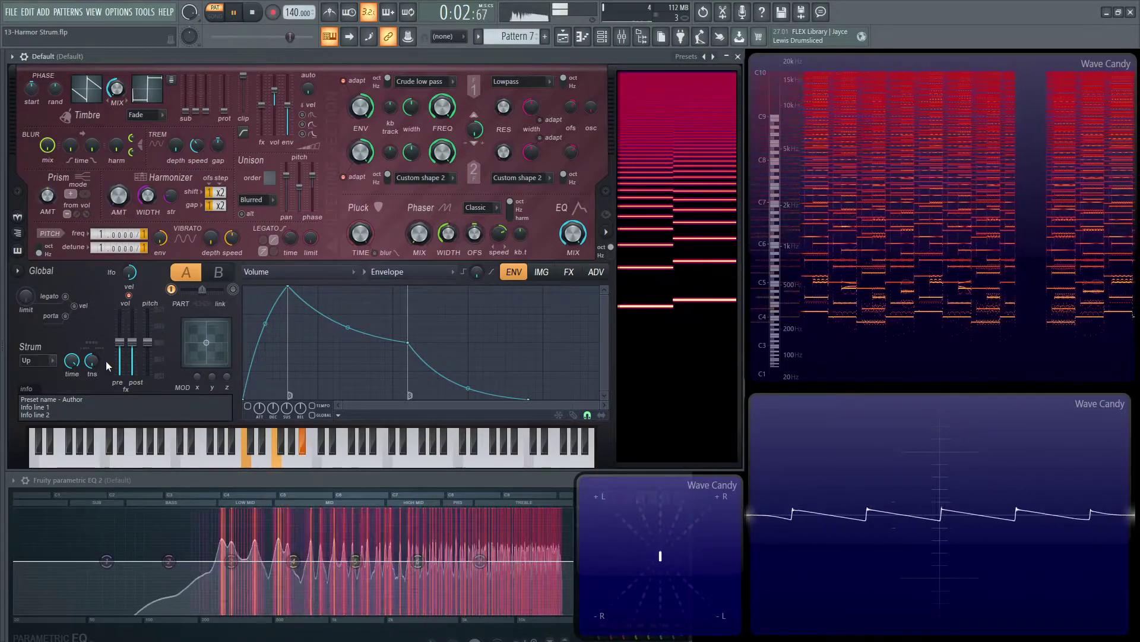
pyautogui.press('space')
pyautogui.moveTo(92, 360); pyautogui.dragTo(92, 386)
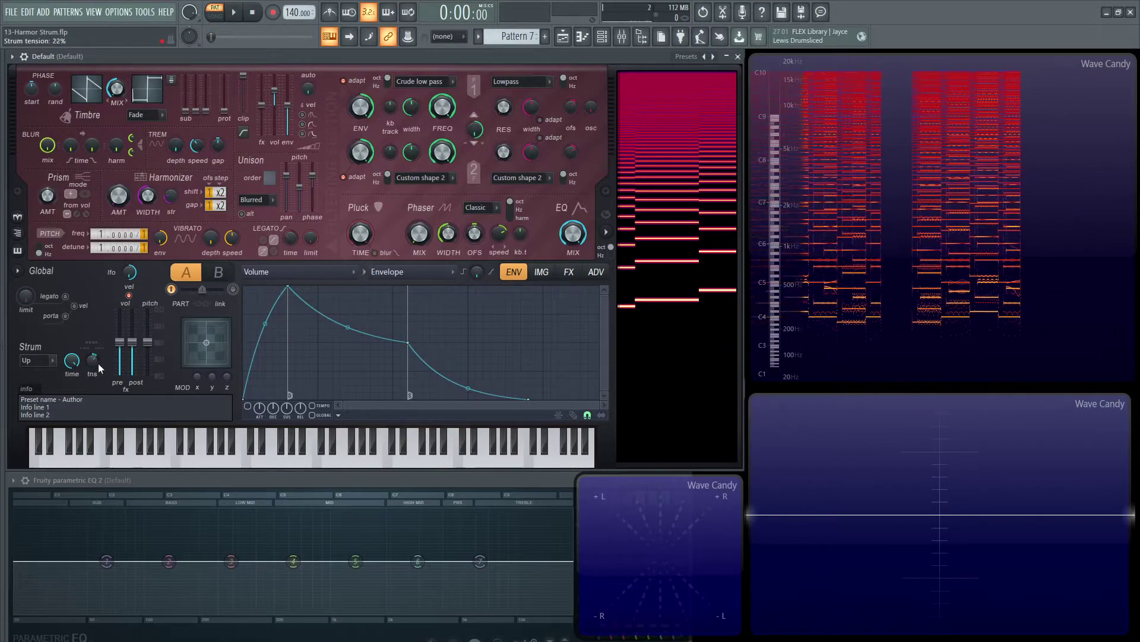
pyautogui.press('space')
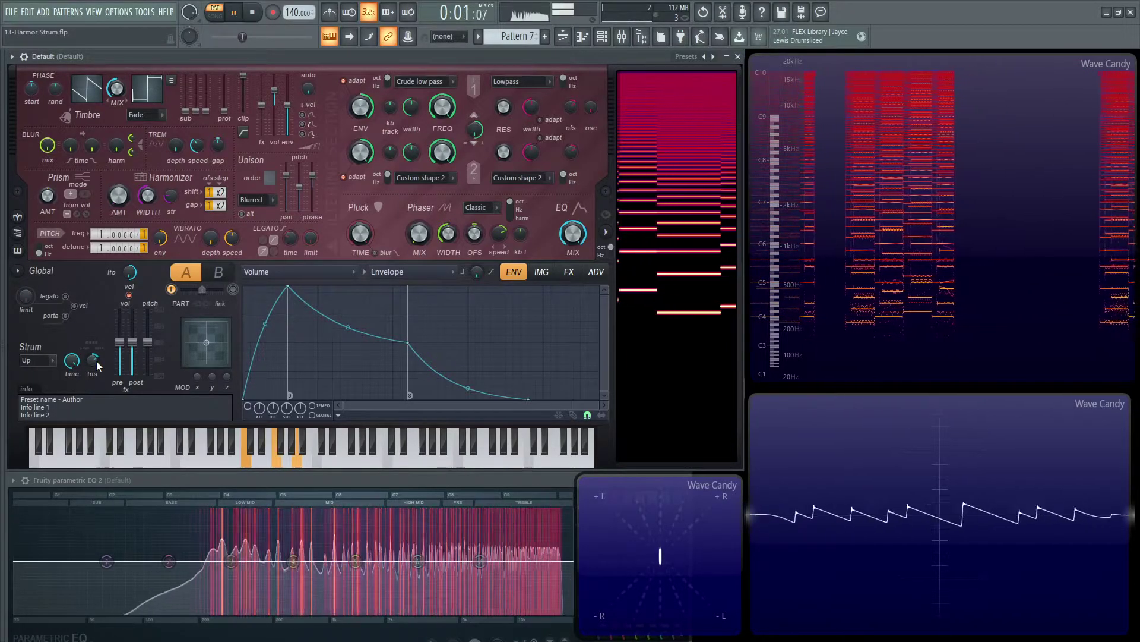
pyautogui.moveTo(93, 360); pyautogui.dragTo(98, 363)
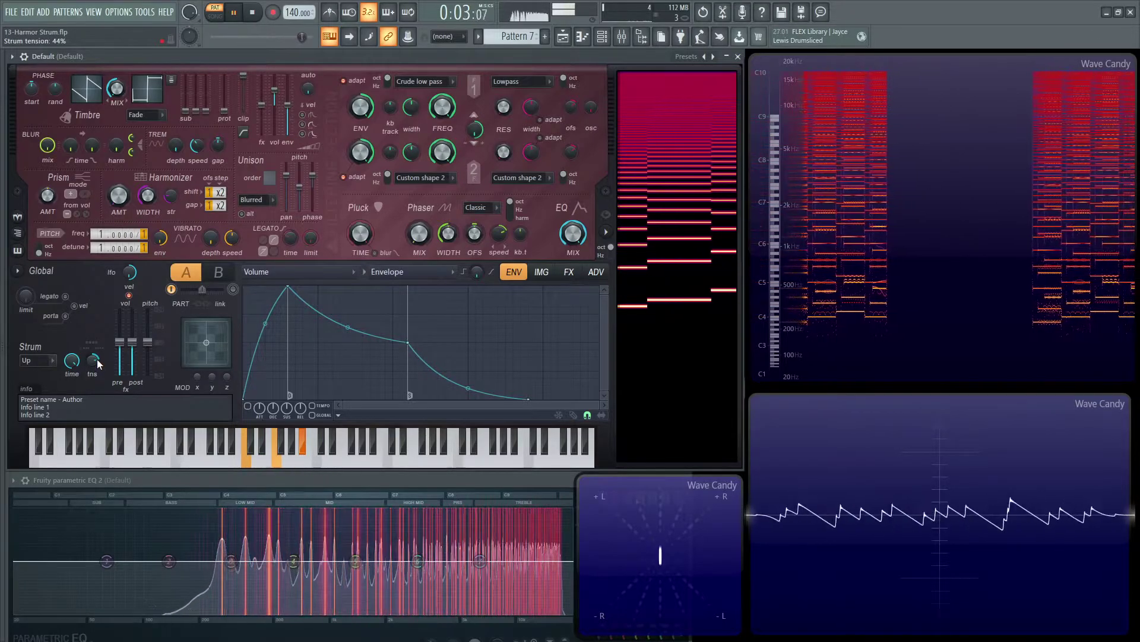
# - Switch the strum direction to Down and audition the chords in the piano roll
pyautogui.press('space')
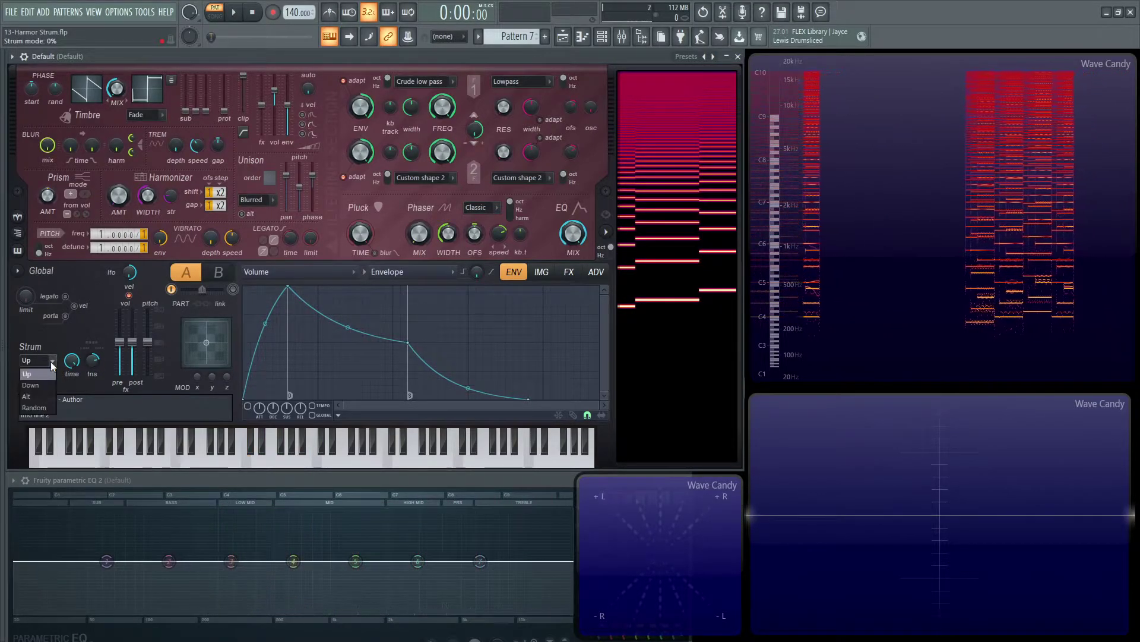
pyautogui.click(46, 386)
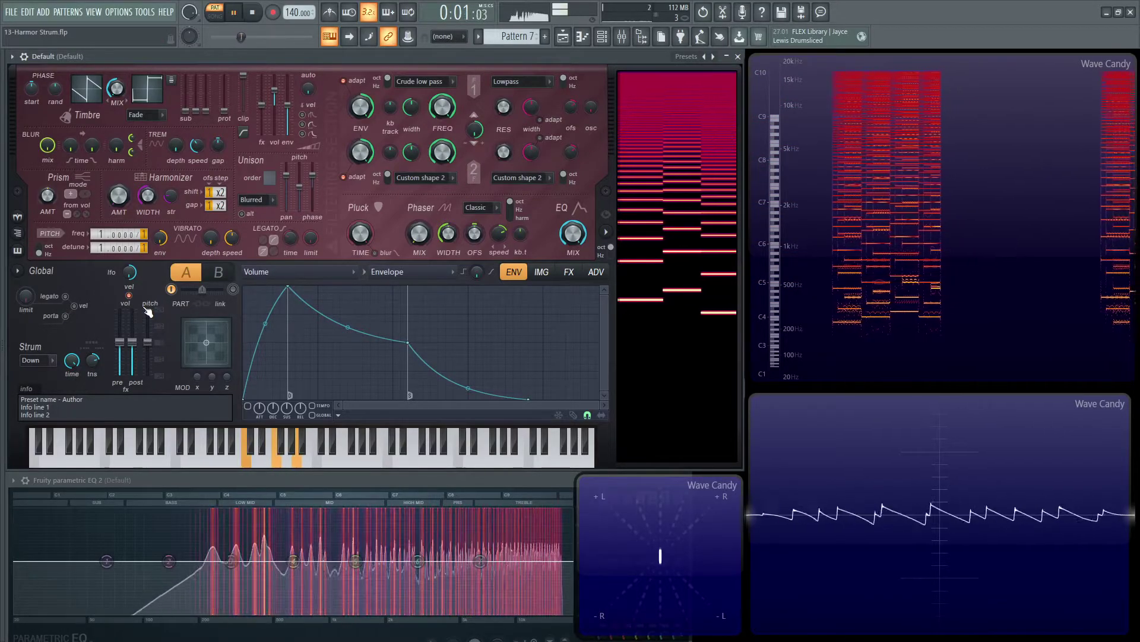
pyautogui.press('F7')
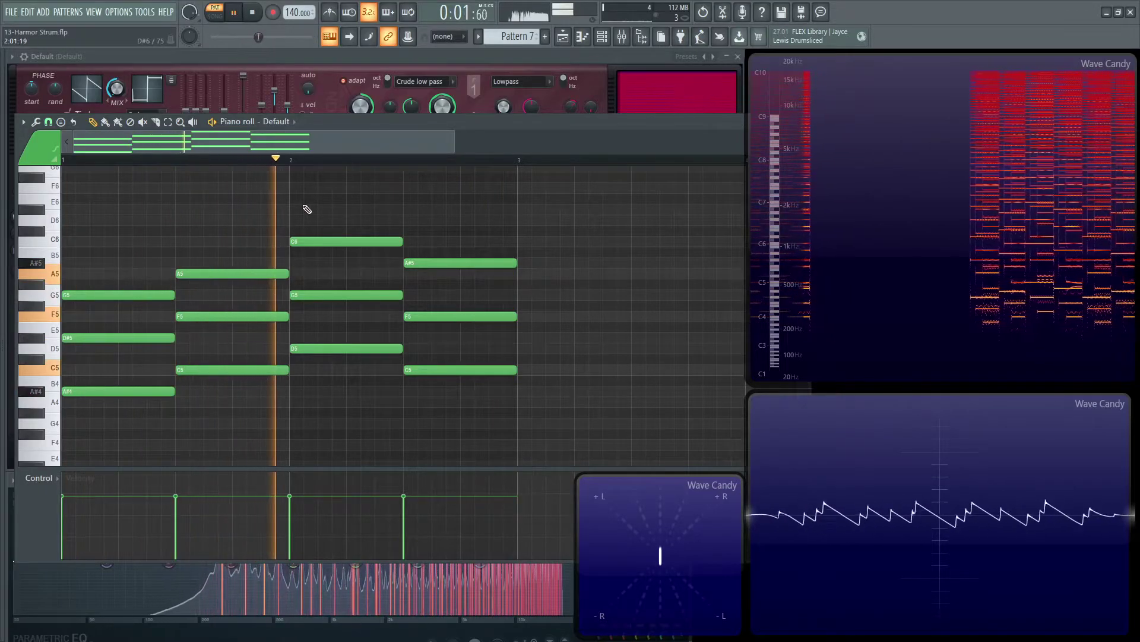
pyautogui.press('F7')
pyautogui.press('space')
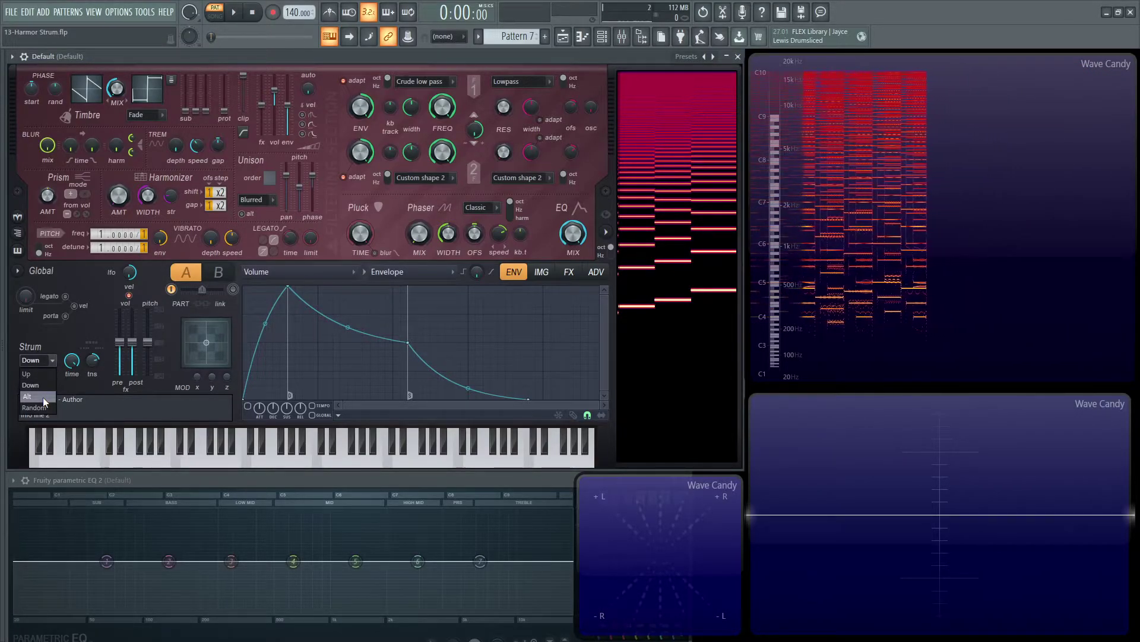
# - Play the four-chord progression once more from the piano roll
pyautogui.press('F7')
pyautogui.press('space')
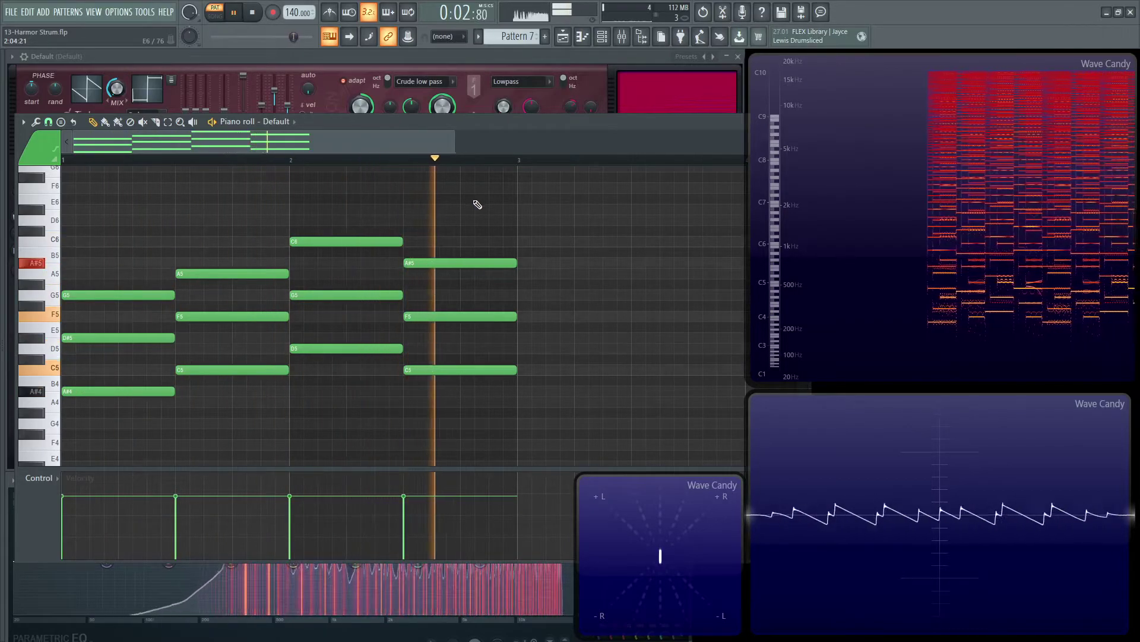
pyautogui.press('space')
pyautogui.press('F7')
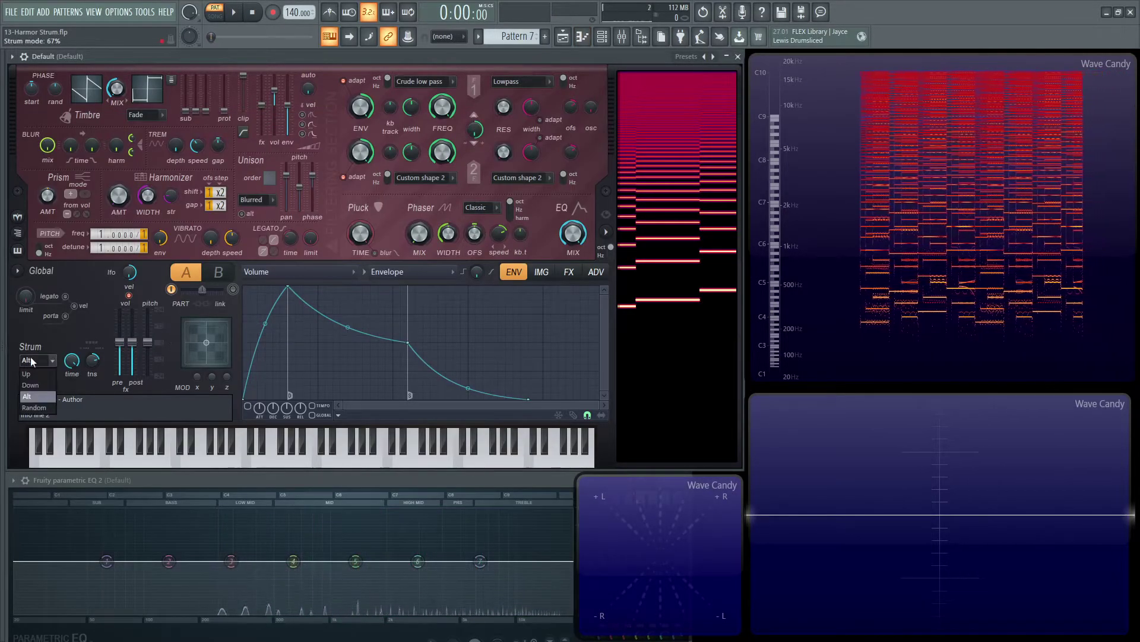
# - Set the strum mode to Random and play the progression once in the piano roll
pyautogui.click(44, 408)
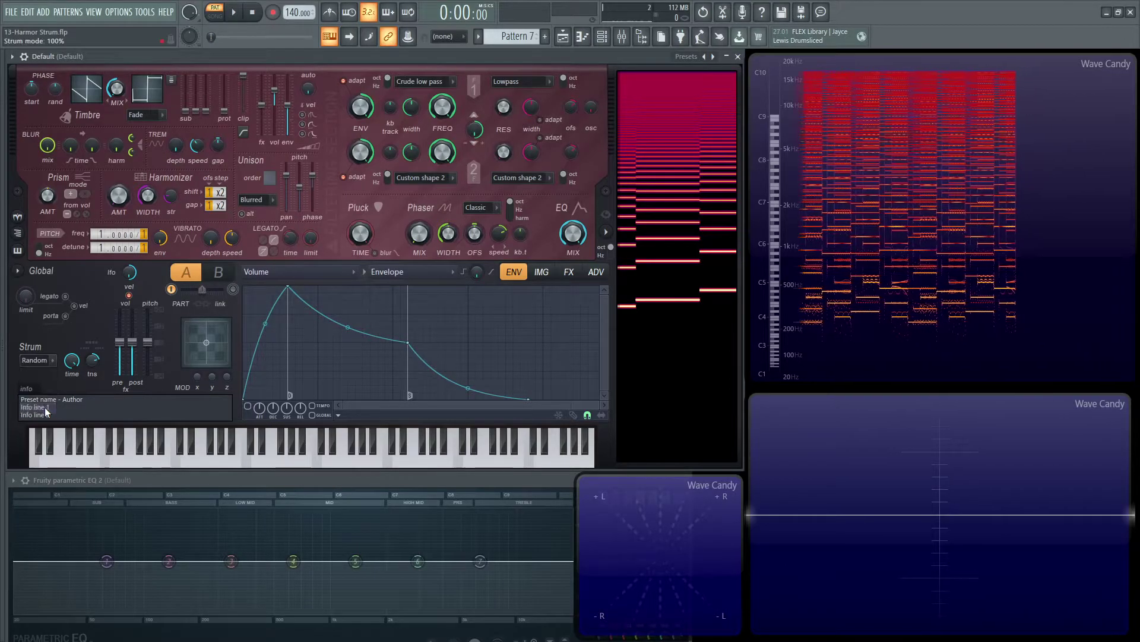
pyautogui.press('F7')
pyautogui.press('space')
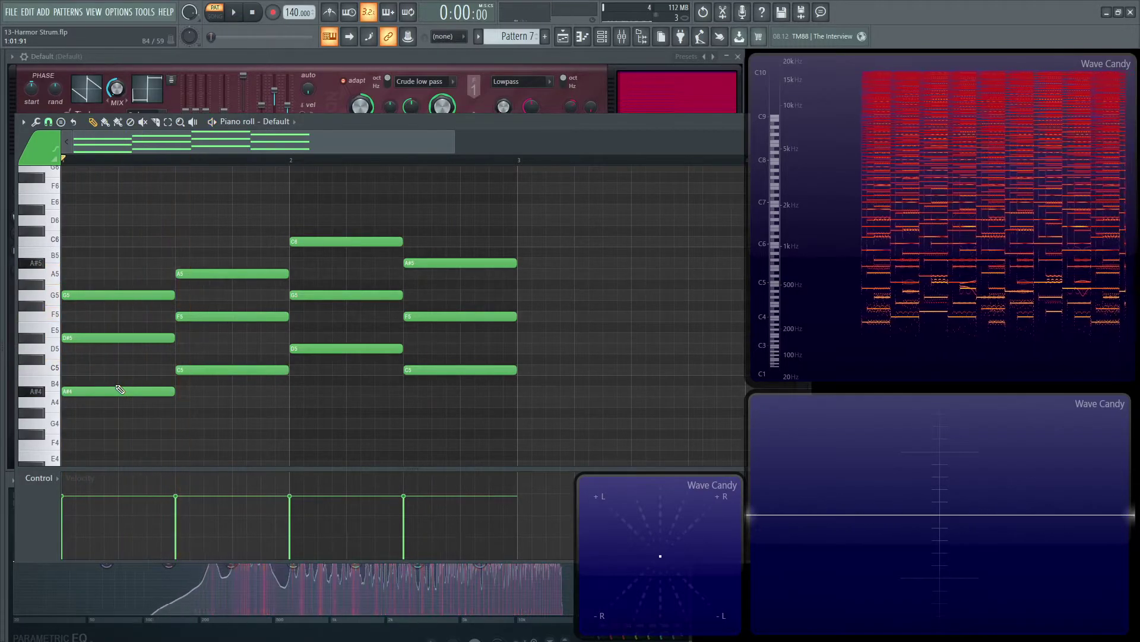
pyautogui.press('space')
pyautogui.press('F7')
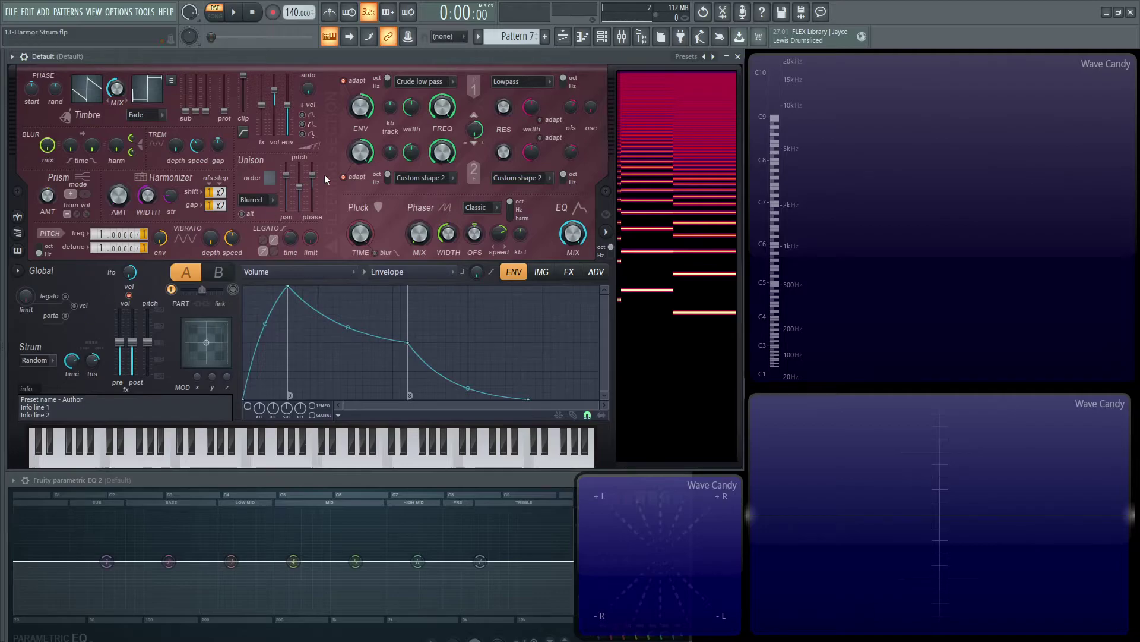
# - Load the Jon > J-Glockenspiel preset into Harmor
pyautogui.click(689, 57)
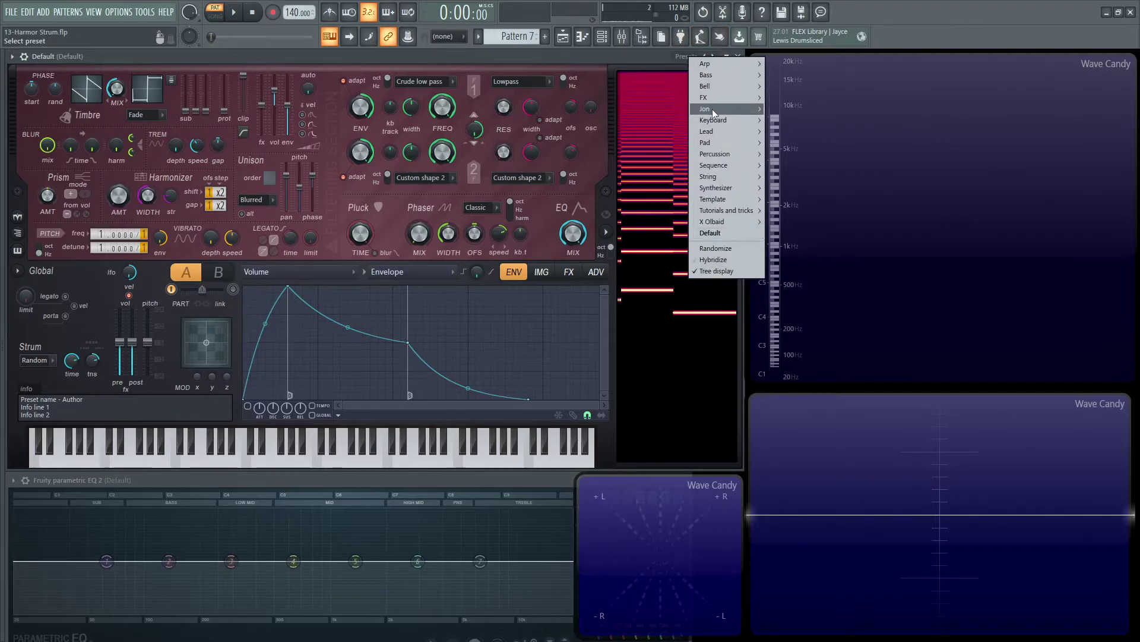
pyautogui.moveTo(712, 110)
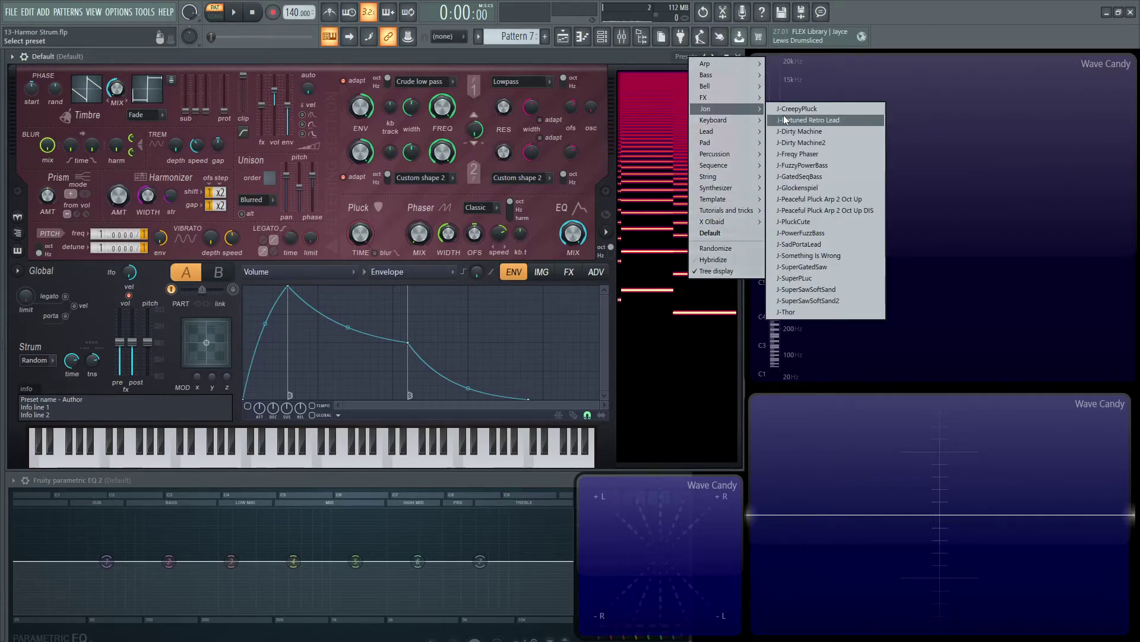
pyautogui.click(822, 187)
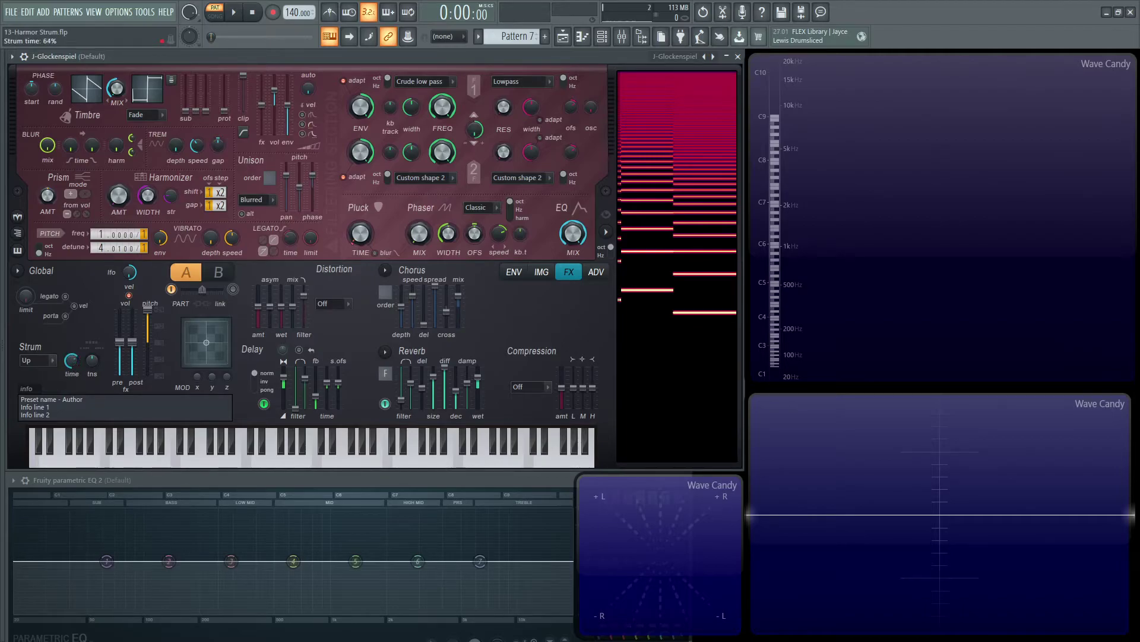
# - Play the progression with J-Glockenspiel while keeping Harmor in front of the mixer
pyautogui.press('F9')
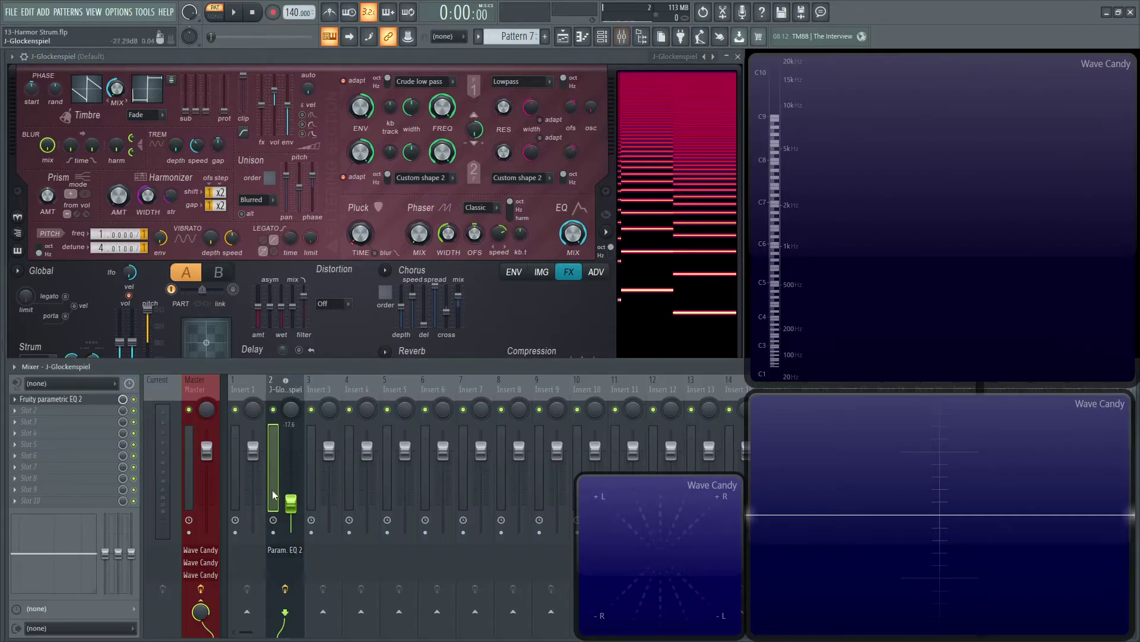
pyautogui.press('space')
pyautogui.click(328, 78)
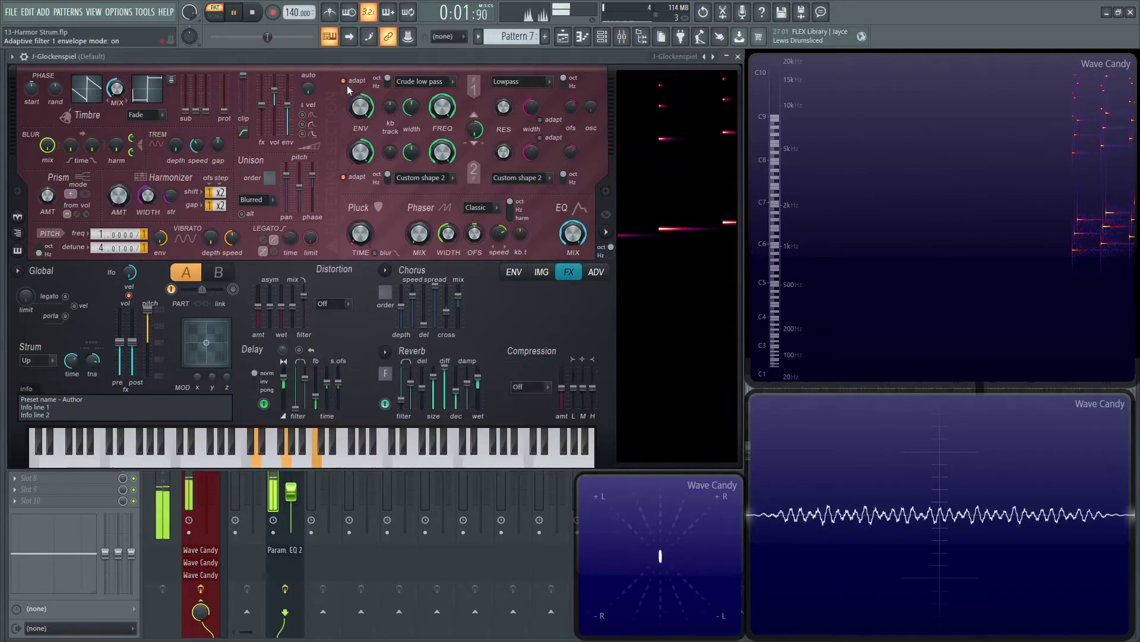
pyautogui.press('F9')
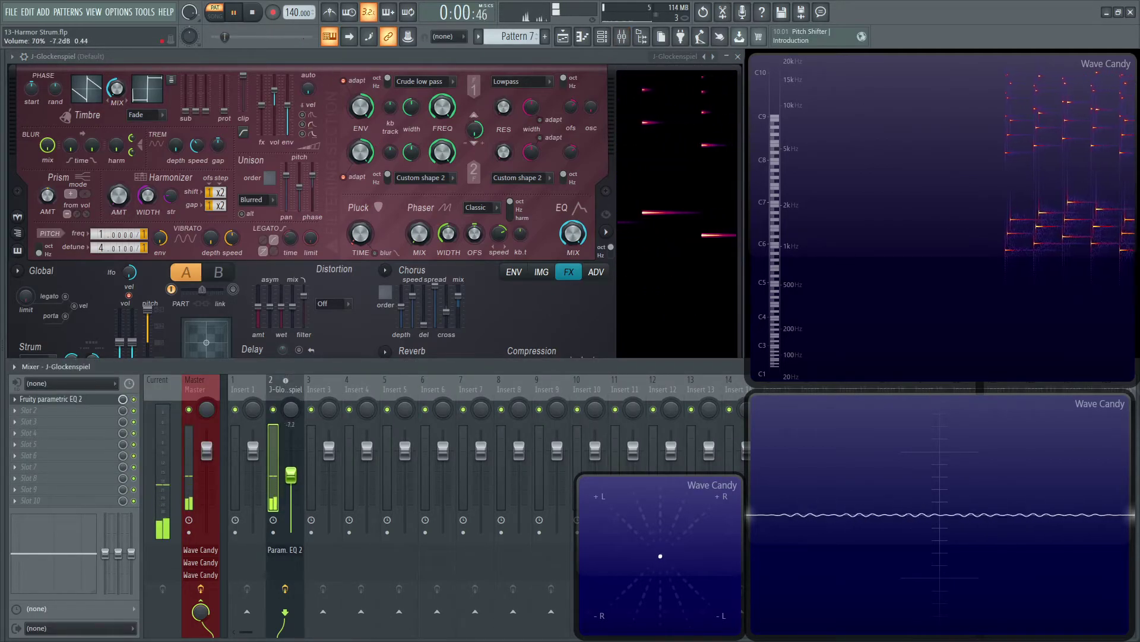
pyautogui.click(357, 55)
pyautogui.press('F7')
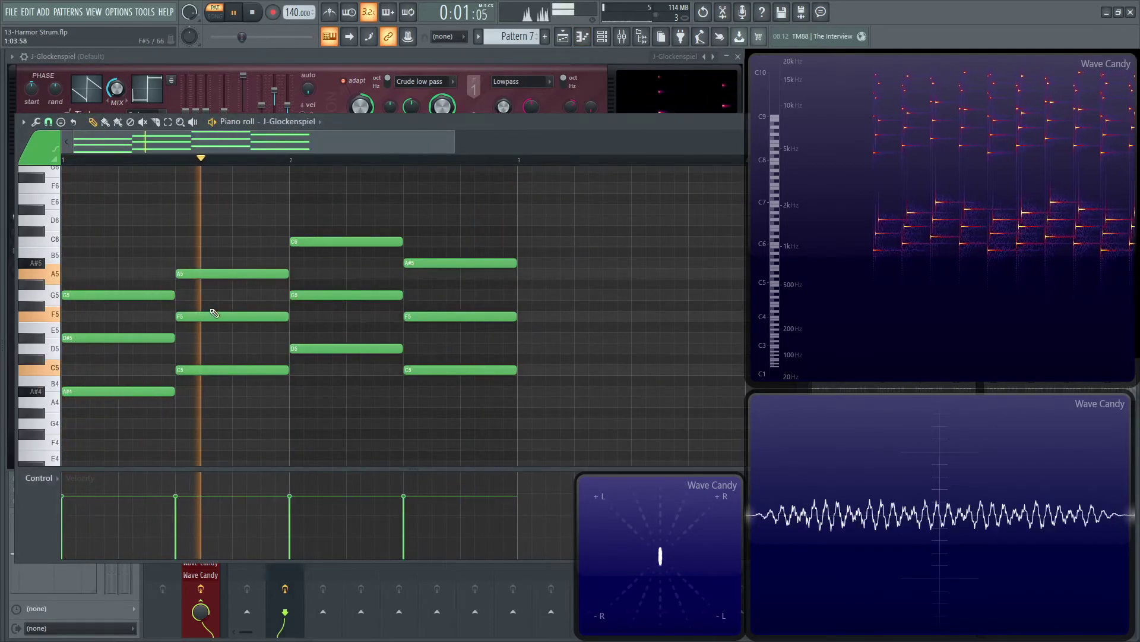
pyautogui.press('F7')
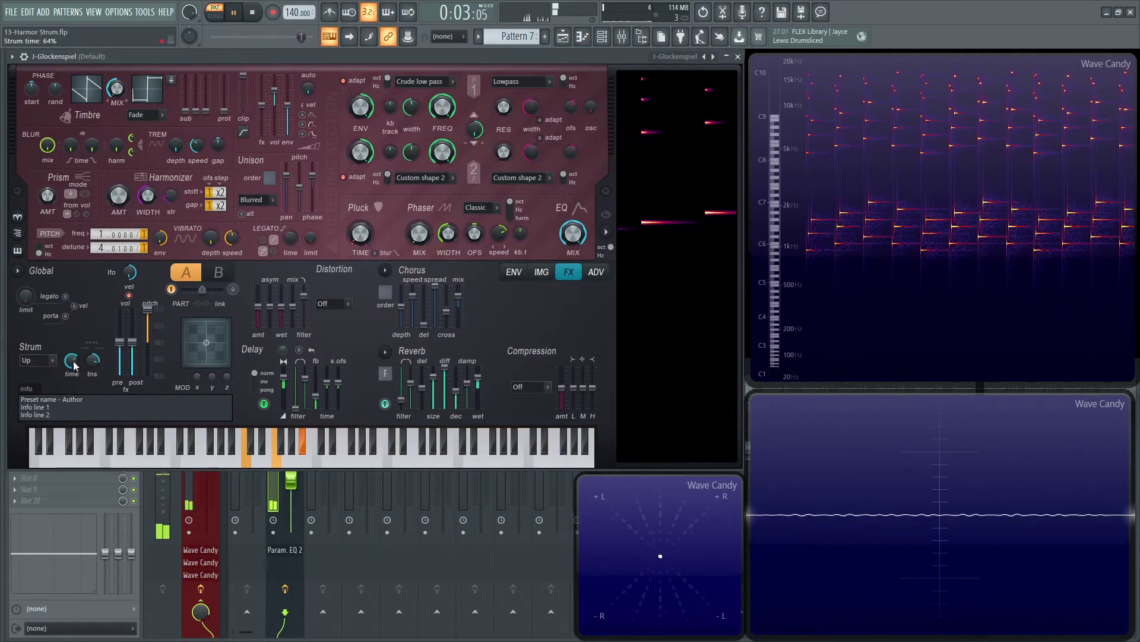
# - Load the Jon > J-PluckCute preset into Harmor
pyautogui.click(680, 56)
pyautogui.moveTo(707, 82)
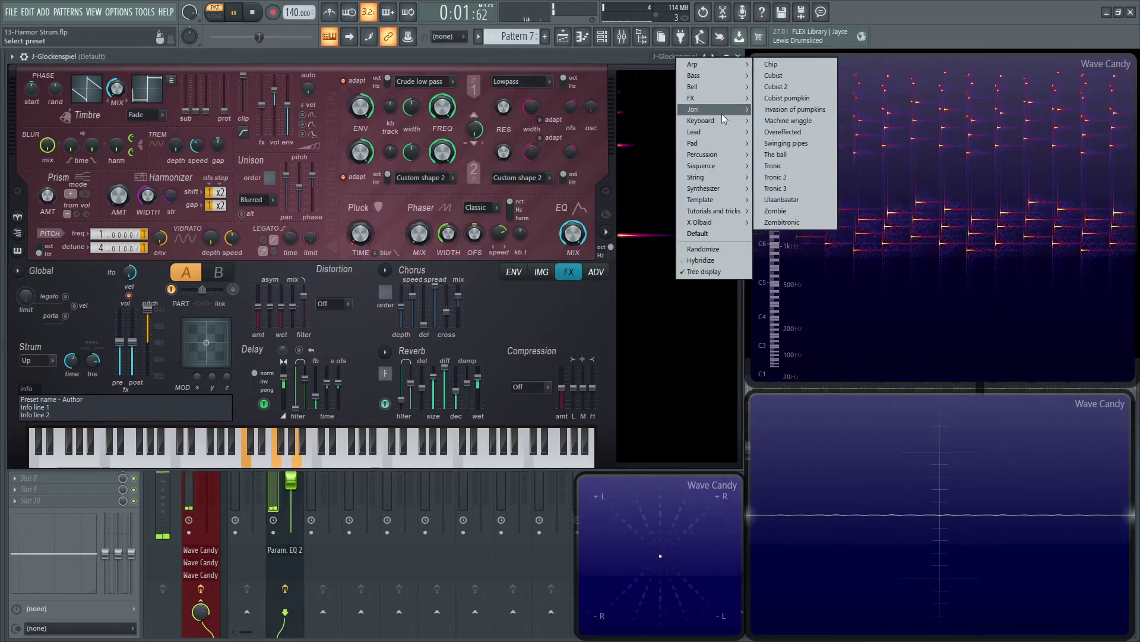
pyautogui.moveTo(722, 112)
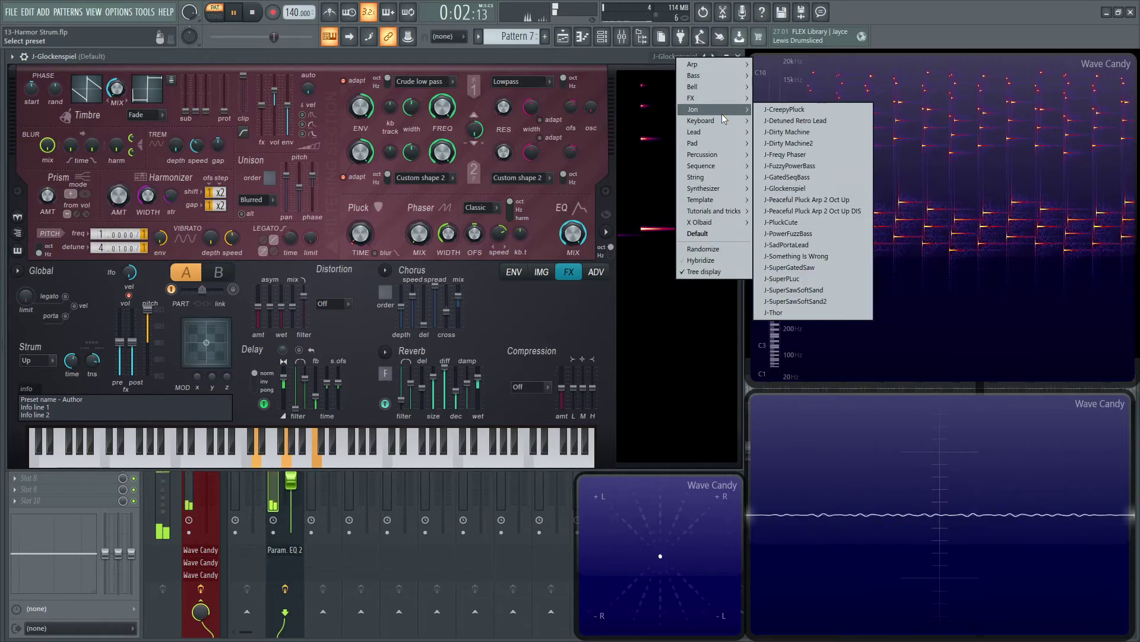
pyautogui.click(859, 221)
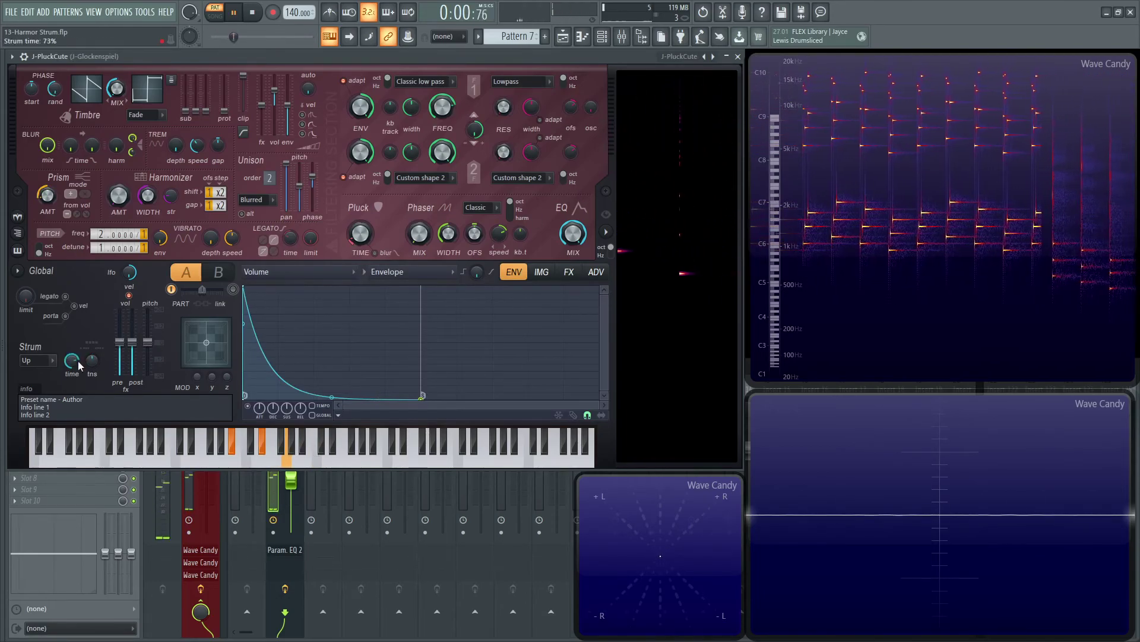
# - Lower the strum time from 73% to about 69%
pyautogui.moveTo(80, 365); pyautogui.dragTo(79, 369)
pyautogui.click(290, 483)
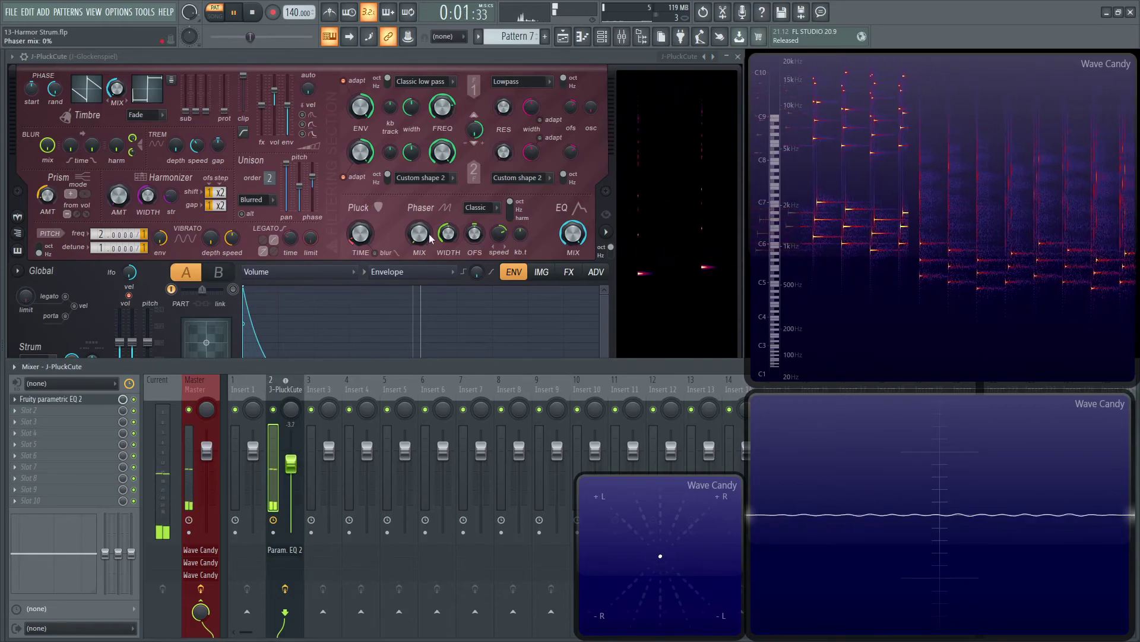
pyautogui.click(497, 152)
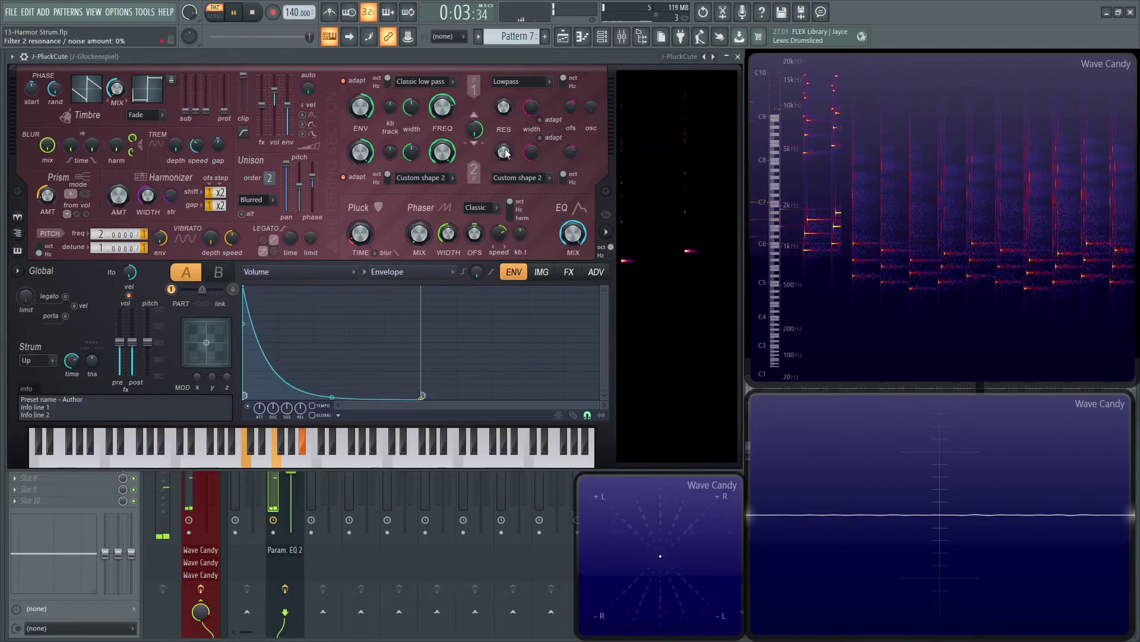